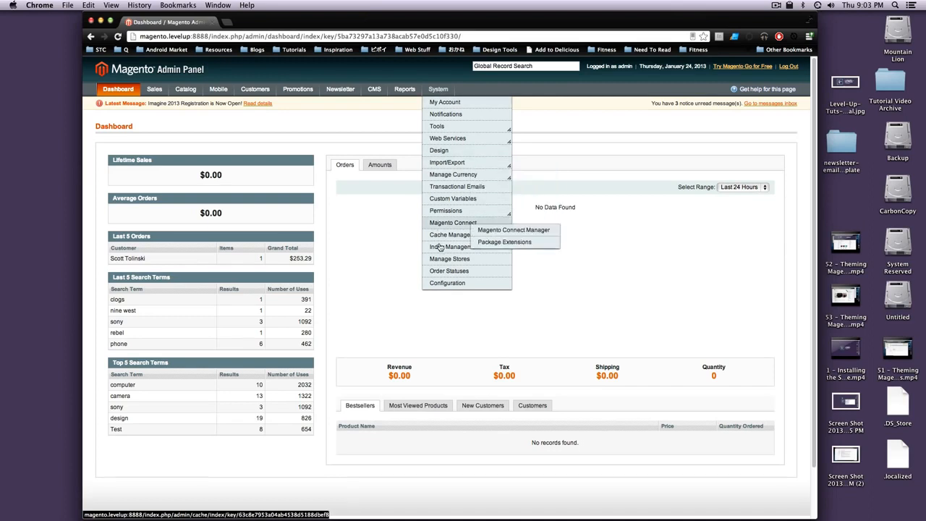
- Open System > Configuration and scroll the sidebar down to the Sales and payment sections
click(457, 283)
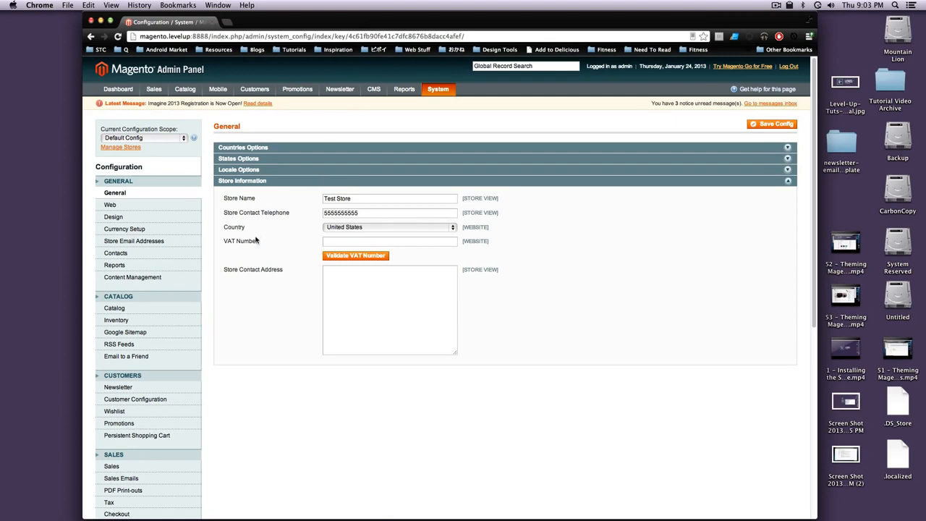
scroll(255, 267, down, 5)
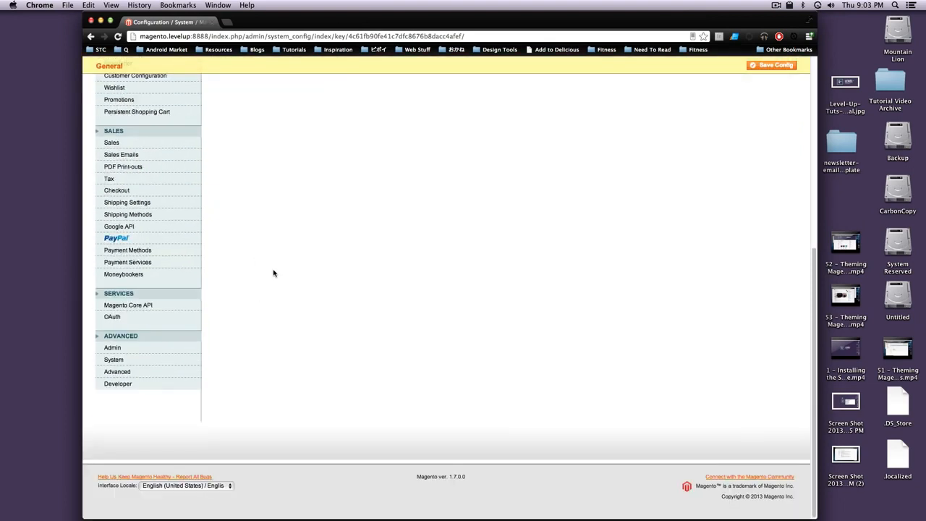
- Open the PayPal configuration section
click(124, 238)
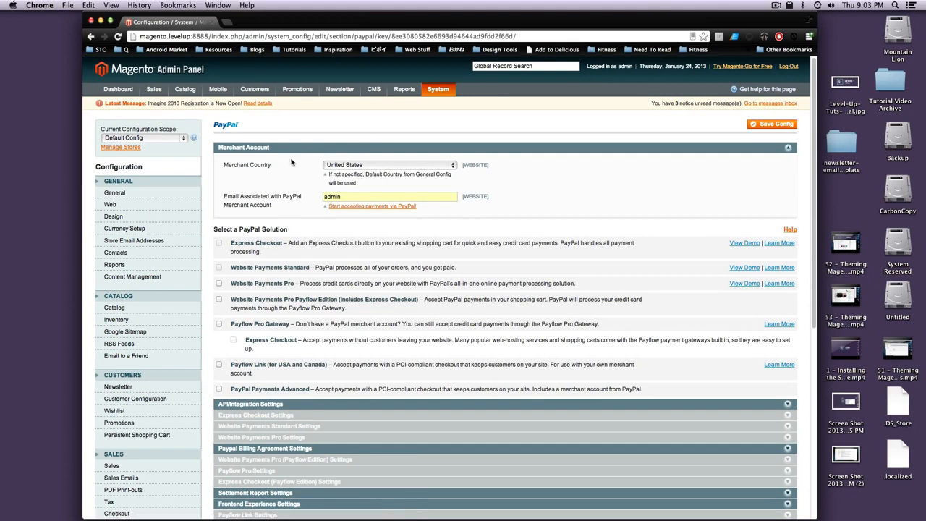
mouse_move(251, 192)
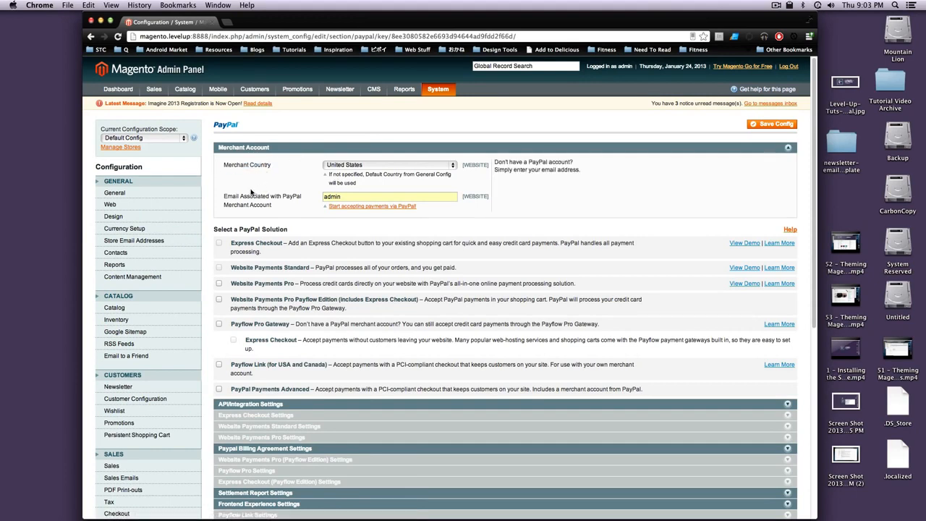
scroll(253, 190, down, 1)
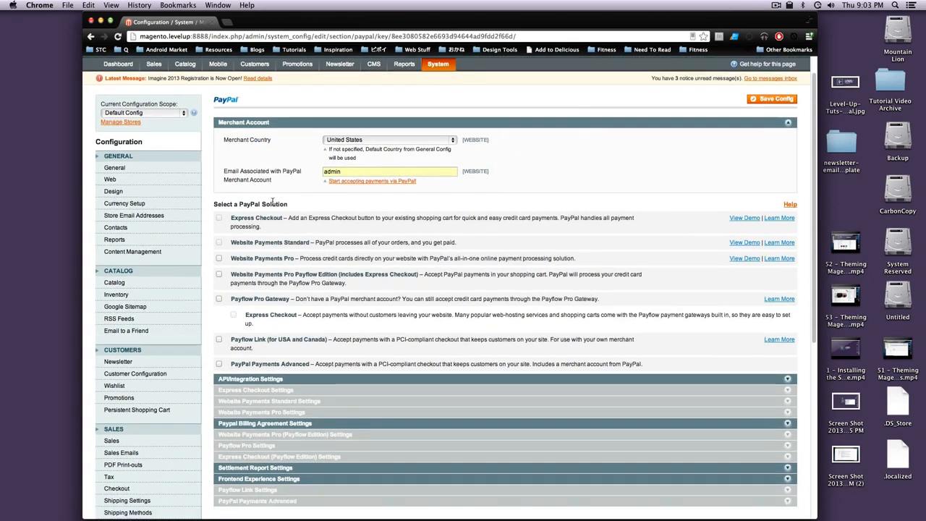
- Replace the placeholder 'admin' merchant account email with the merchant's e-mail address
double_click(354, 170)
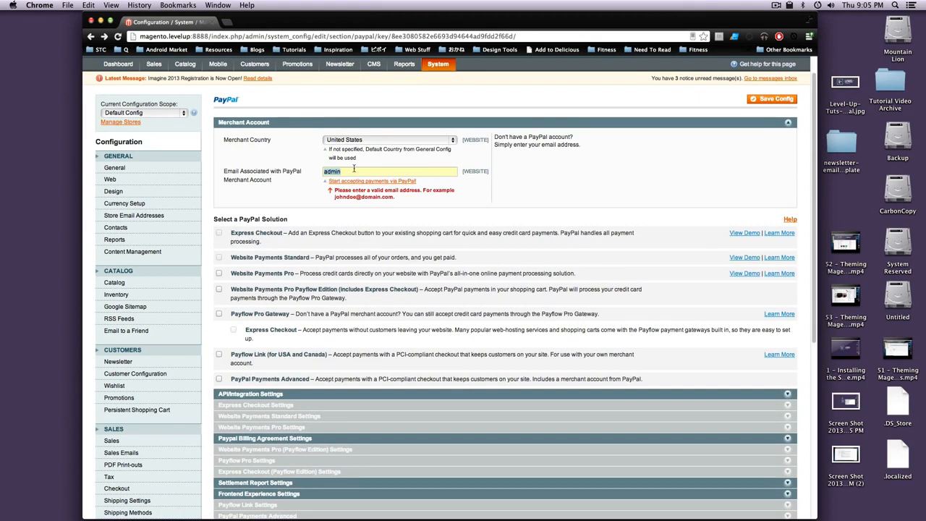
key(BackSpace)
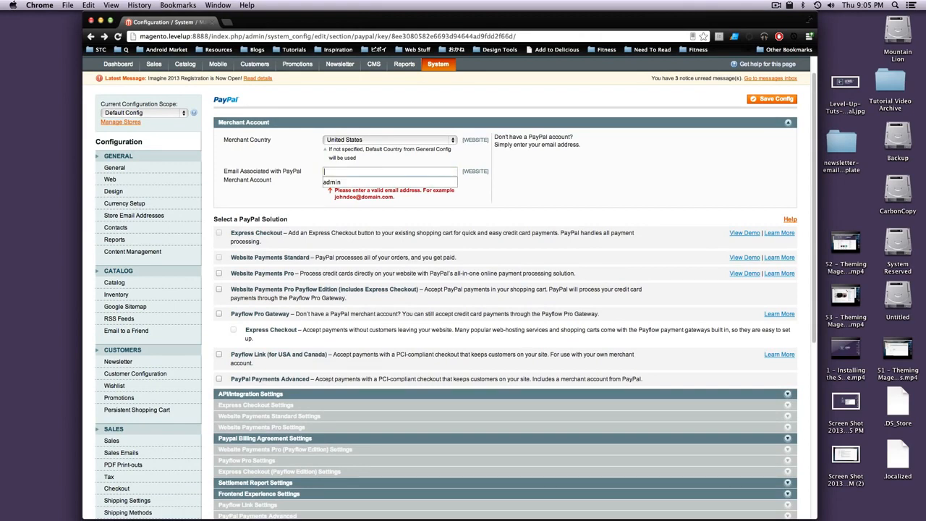
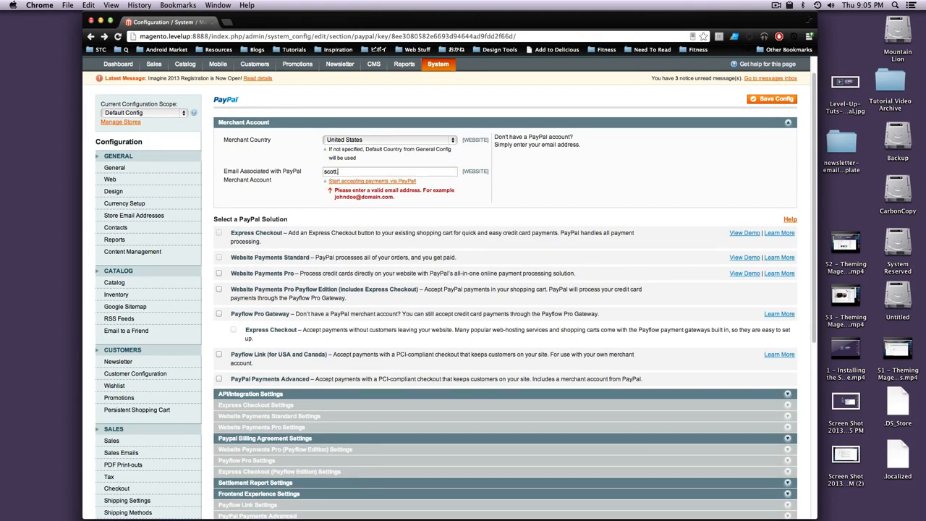
drag(332, 233, 229, 233)
click(250, 232)
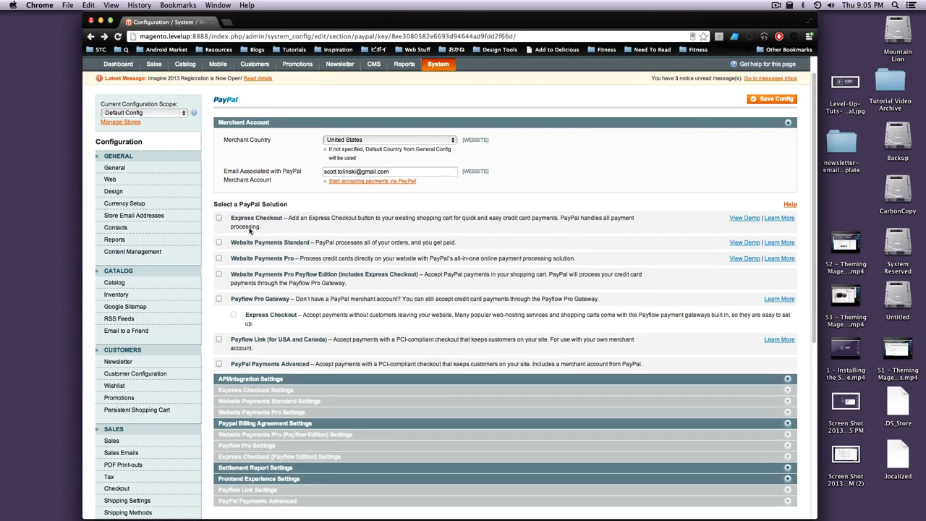
- Enable Express Checkout and shorten its title to 'PayPal' with sort order 0
click(218, 216)
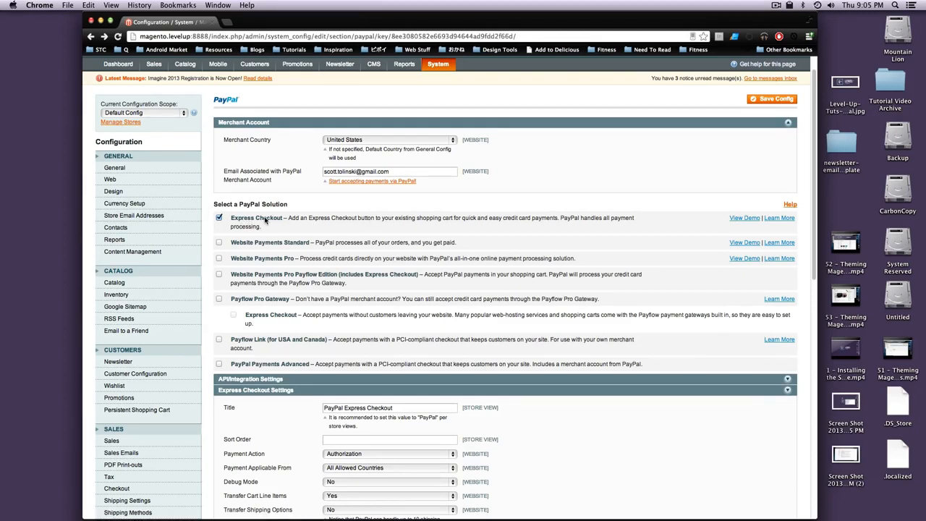
scroll(359, 302, down, 1)
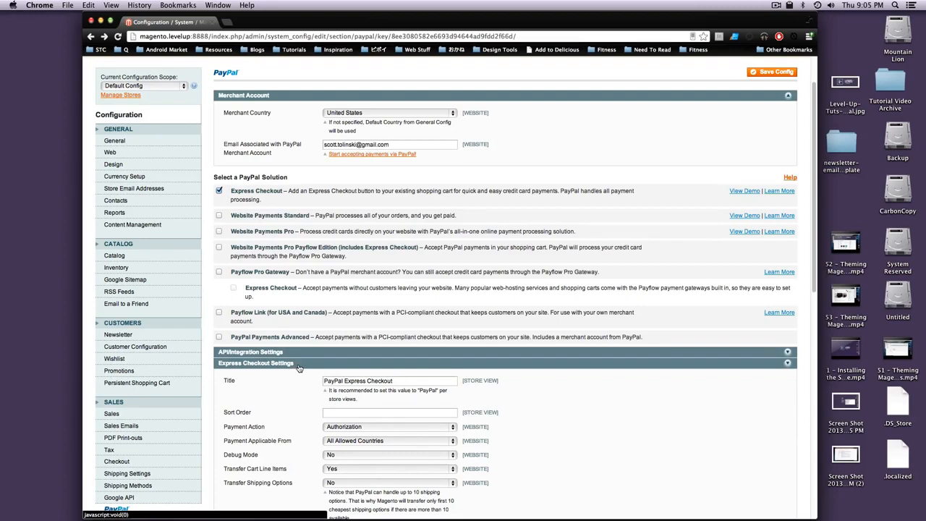
scroll(299, 368, down, 5)
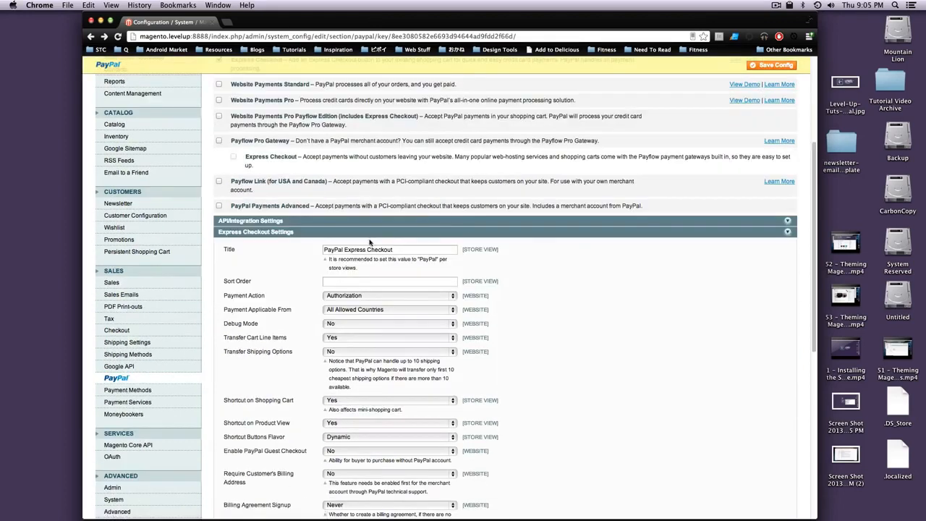
drag(343, 249, 440, 247)
key(BackSpace)
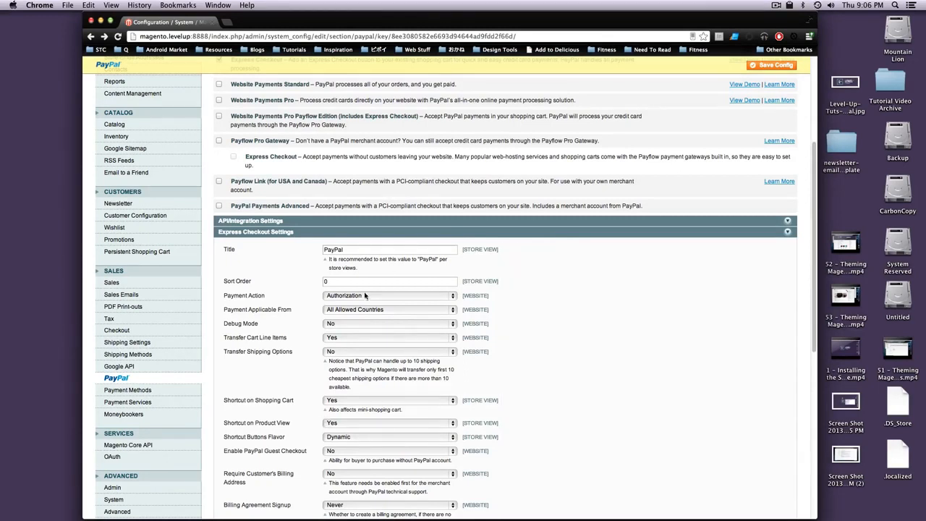
- Set Express Checkout Debug Mode to Yes and dismiss the Time Machine backup warning
click(335, 324)
click(282, 326)
mouse_move(220, 325)
mouse_down()
mouse_move(212, 324)
mouse_move(220, 323)
mouse_up()
click(414, 325)
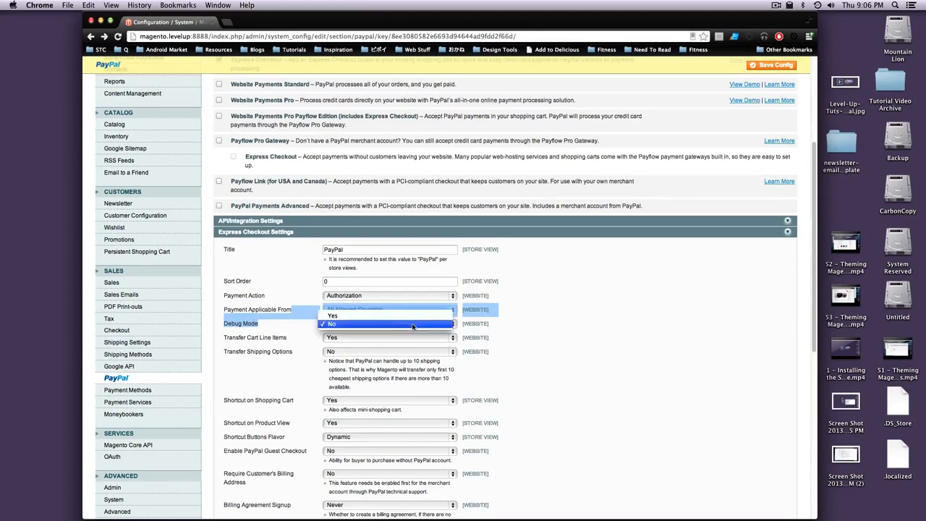
click(384, 316)
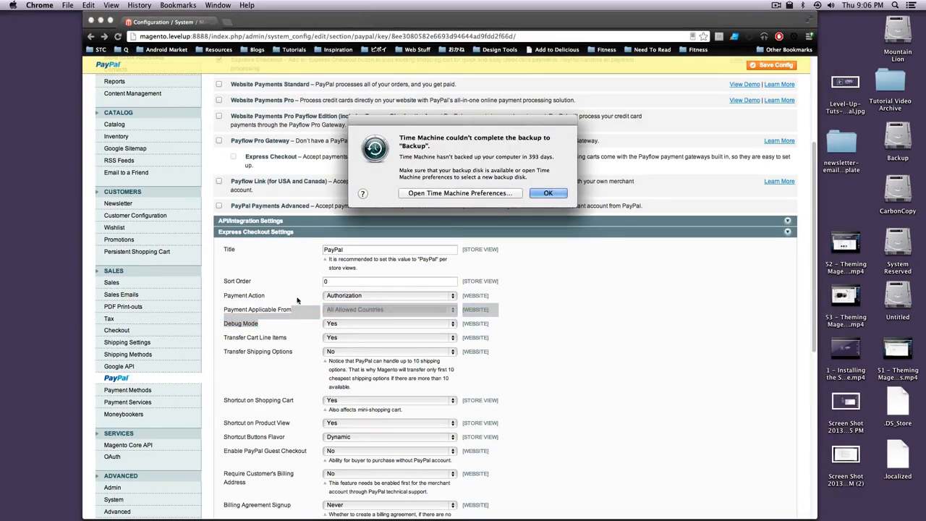
click(550, 190)
click(533, 342)
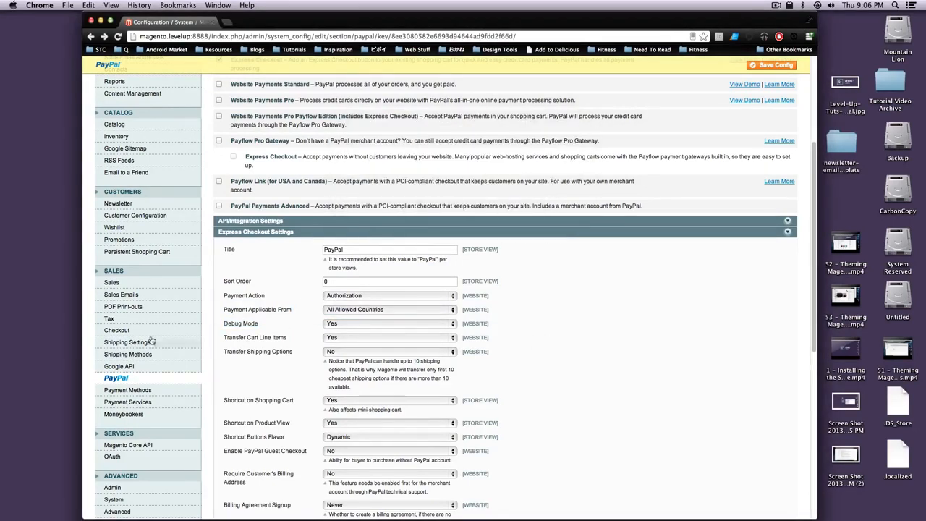
mouse_move(224, 324)
mouse_down()
mouse_move(253, 324)
mouse_move(186, 316)
mouse_move(230, 324)
mouse_up()
click(248, 324)
scroll(261, 333, down, 3)
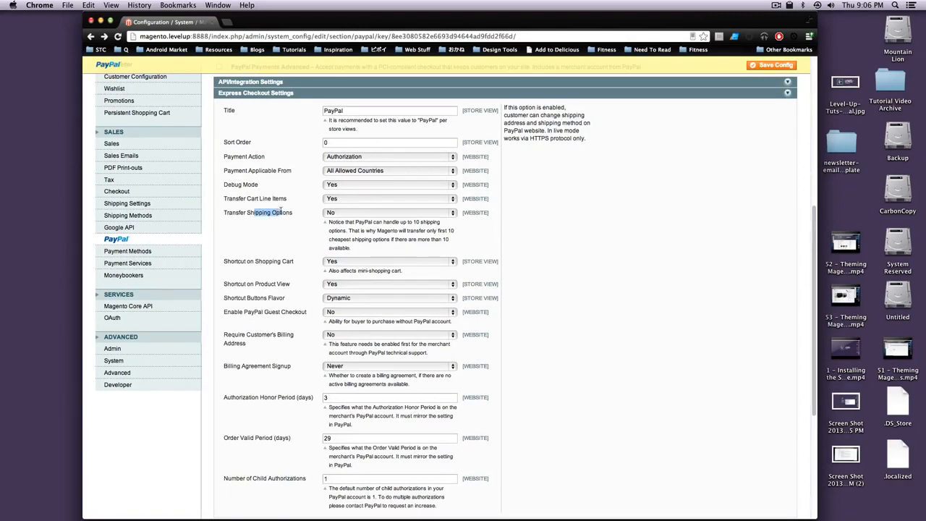
drag(346, 224, 390, 238)
click(402, 226)
click(391, 239)
scroll(405, 304, down, 2)
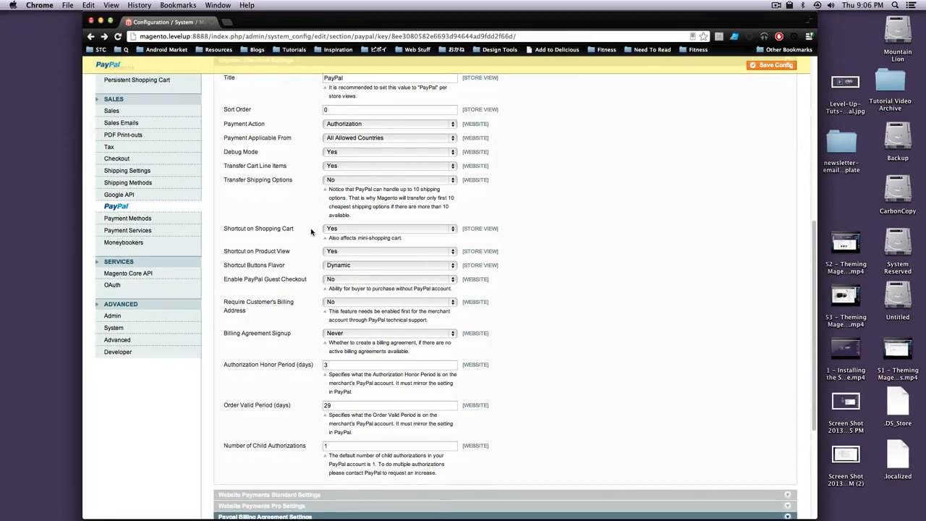
scroll(318, 210, down, 1)
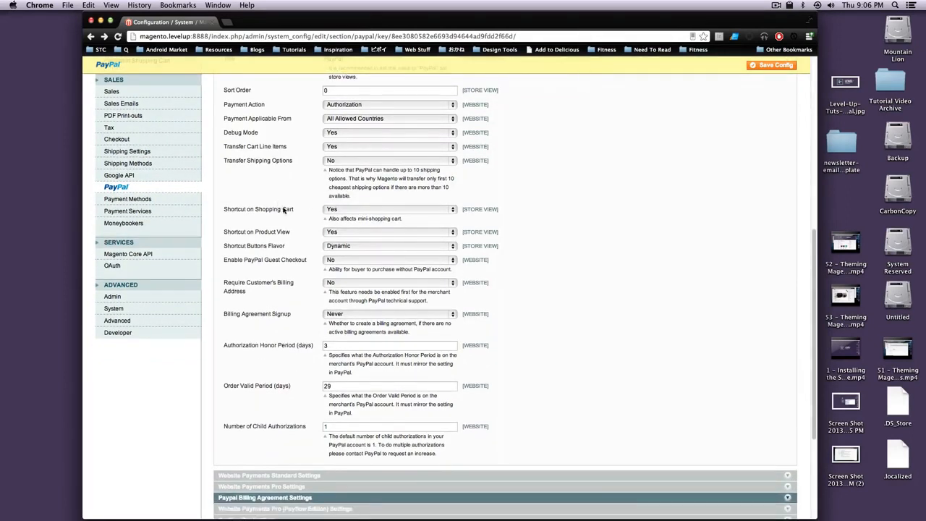
drag(272, 234, 290, 233)
scroll(282, 239, down, 2)
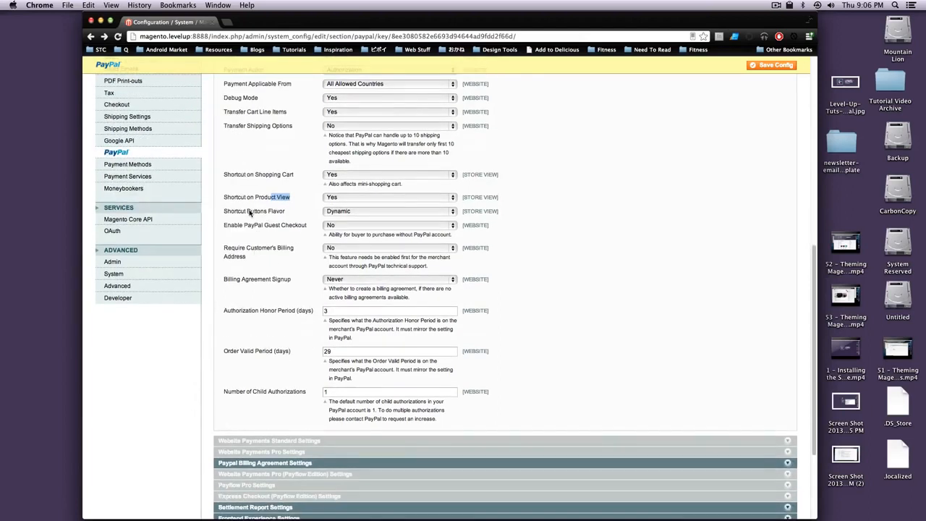
click(269, 203)
drag(353, 189, 351, 201)
click(351, 202)
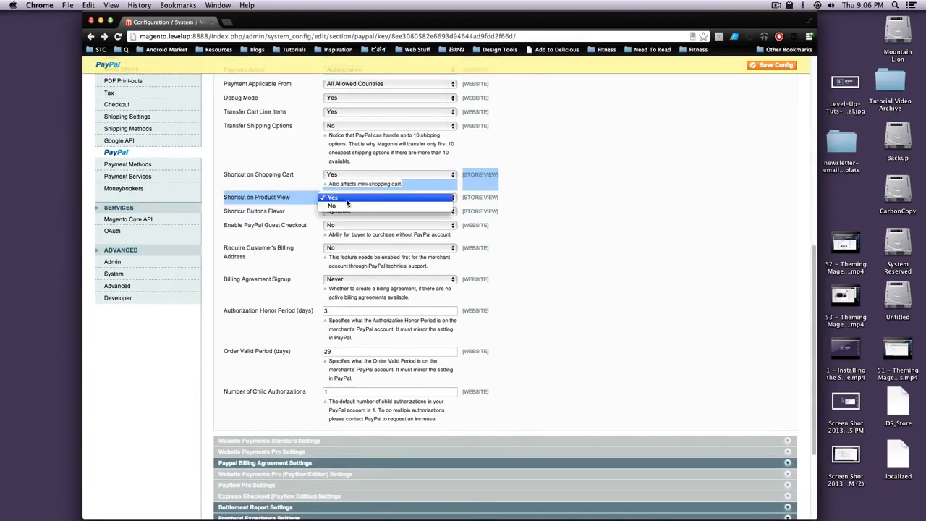
click(333, 208)
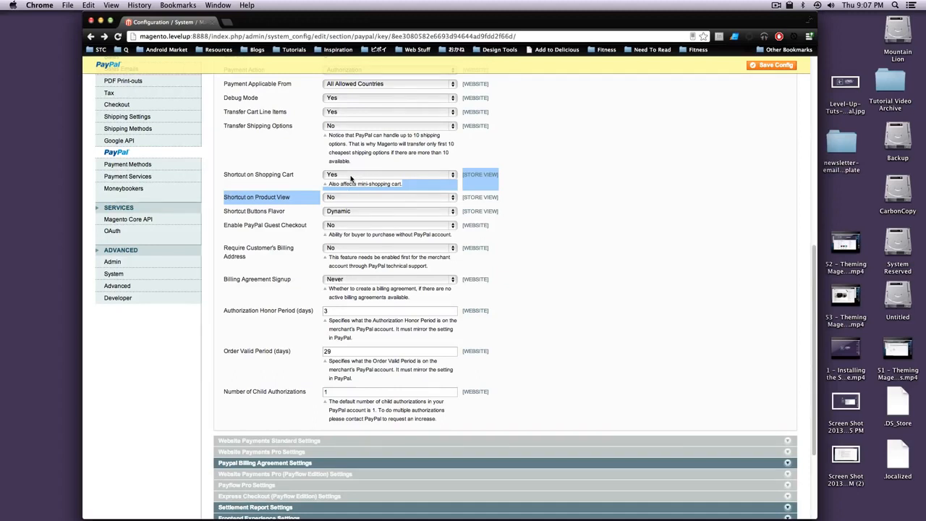
click(394, 217)
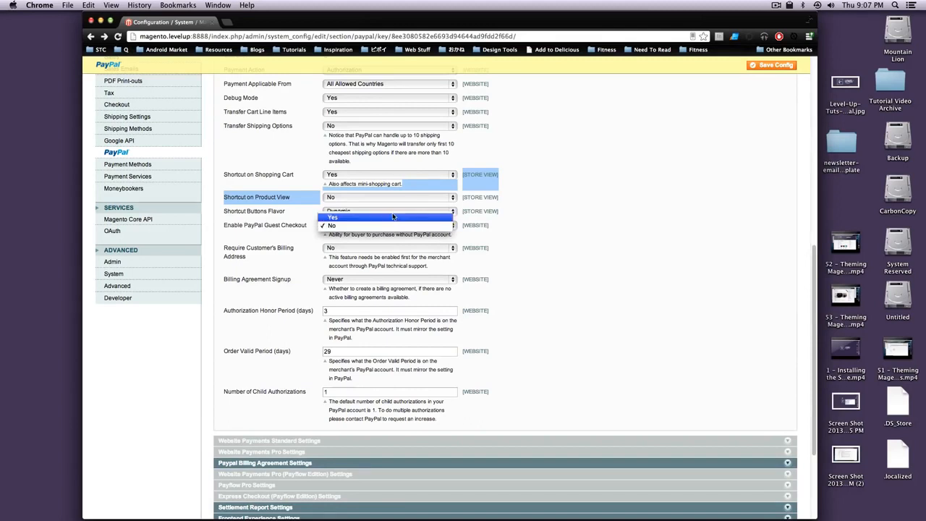
click(393, 216)
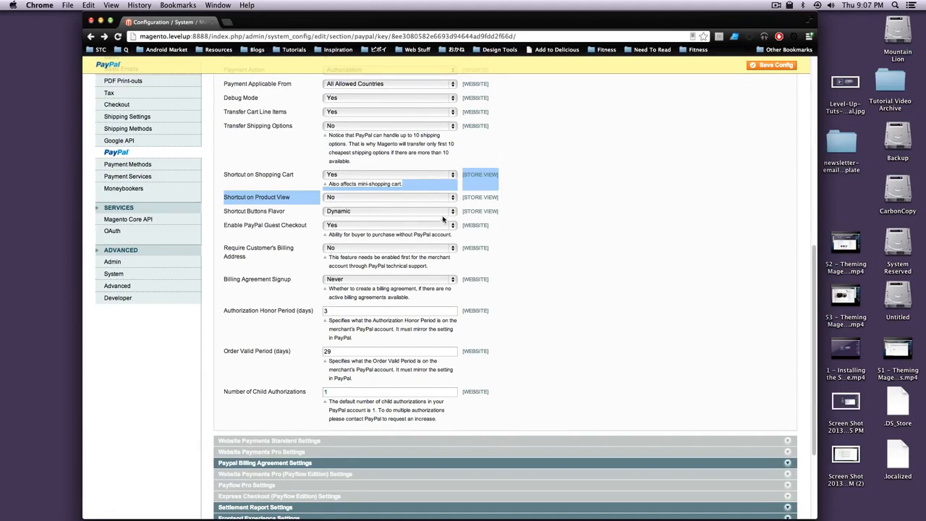
drag(336, 258, 373, 262)
click(339, 265)
click(387, 265)
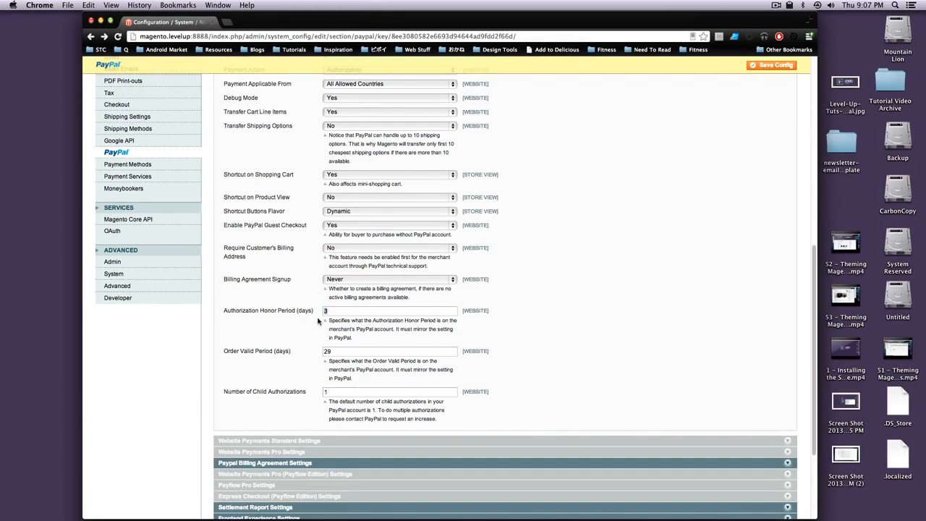
drag(260, 311, 311, 314)
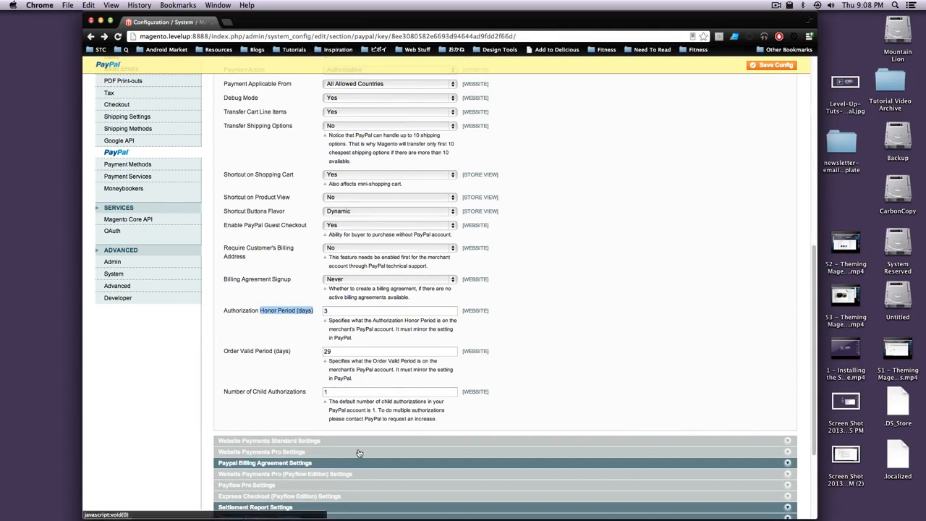
scroll(355, 454, down, 3)
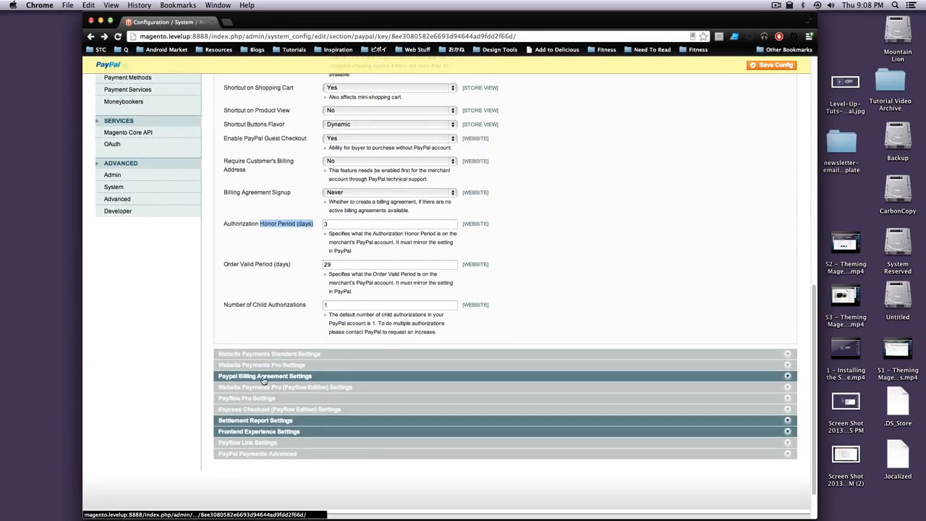
- Expand the PayPal Billing Agreement Settings and open its Enabled option
click(264, 378)
scroll(339, 298, up, 5)
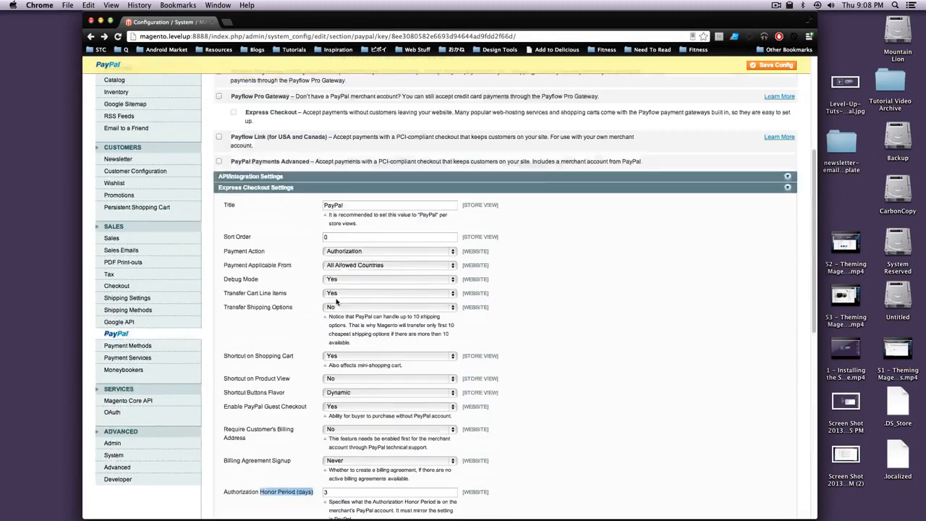
scroll(338, 296, up, 2)
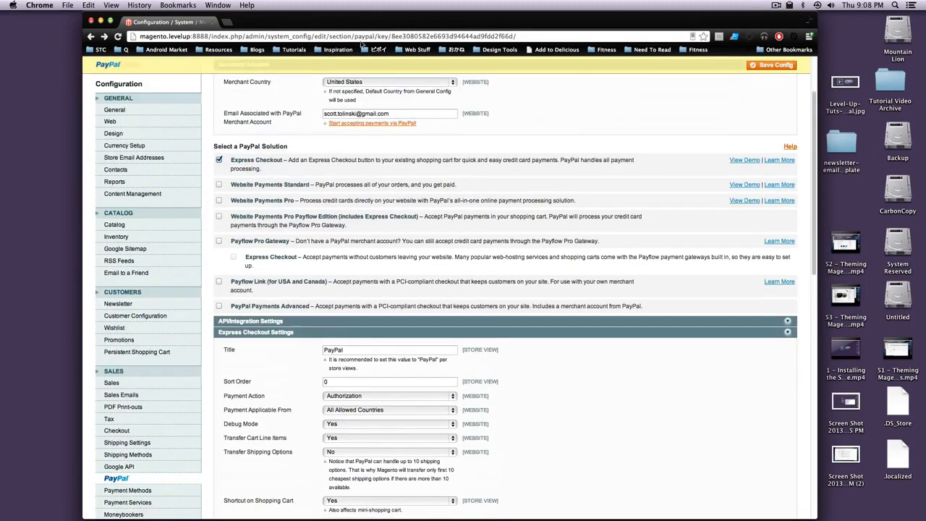
double_click(351, 113)
scroll(353, 148, down, 12)
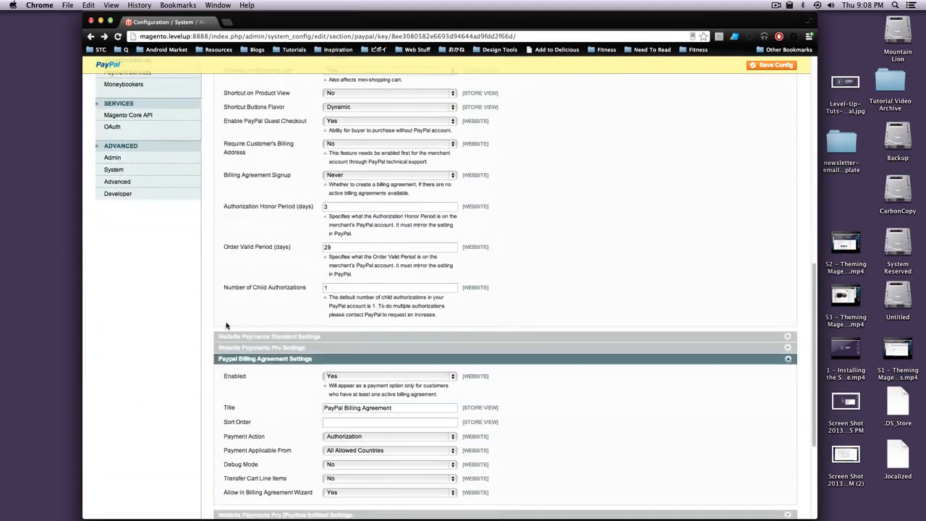
scroll(226, 326, down, 3)
scroll(219, 299, down, 1)
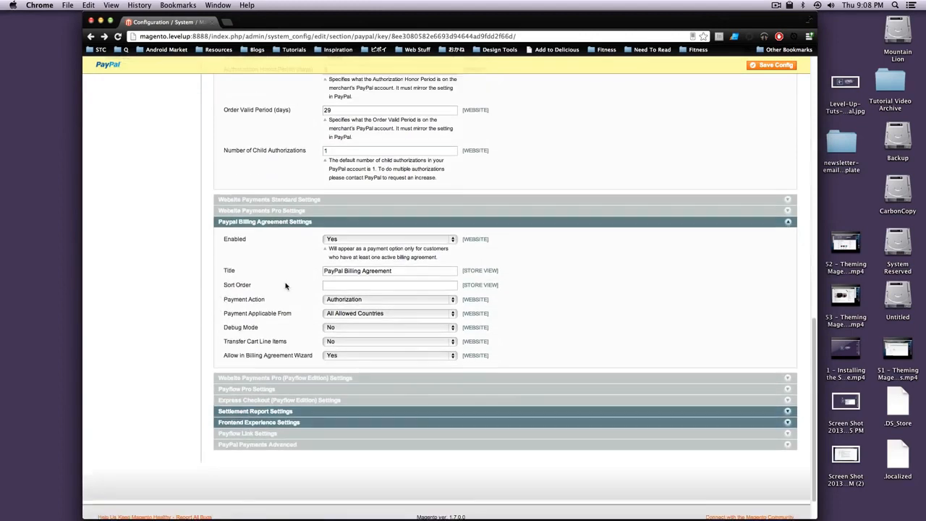
click(328, 241)
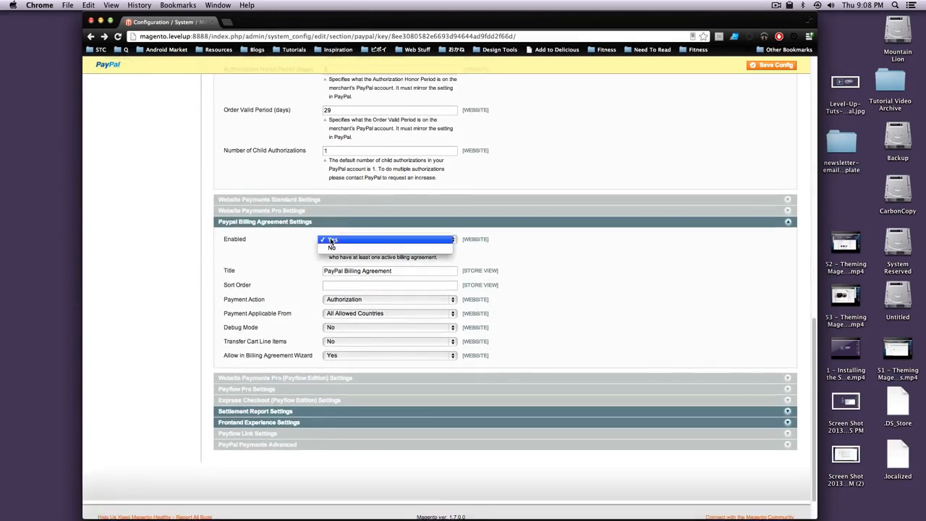
- Set billing agreements Enabled to No, choose No Logo for the product logo, and save
click(331, 249)
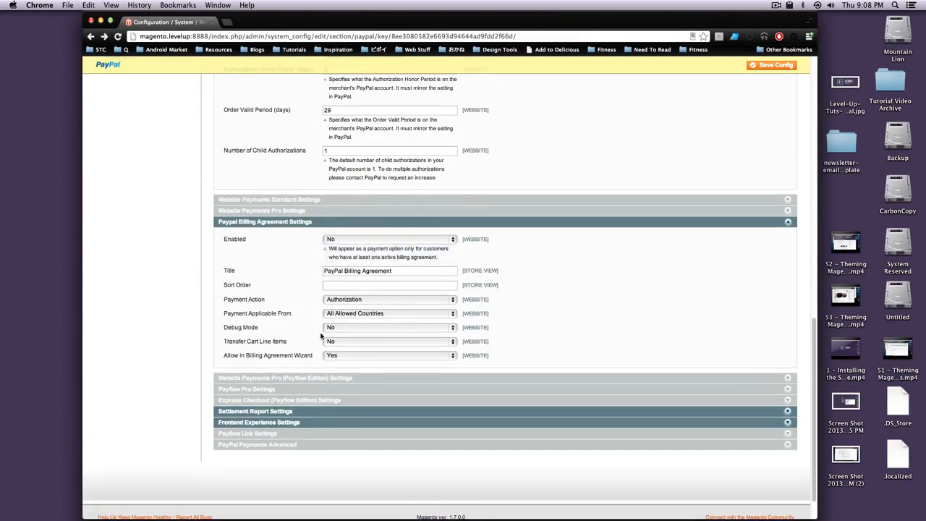
click(375, 221)
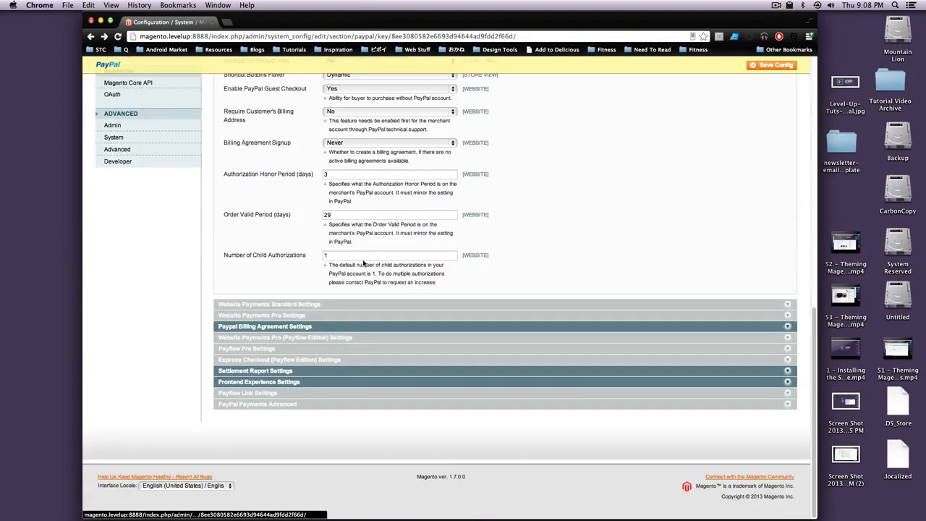
click(331, 382)
scroll(332, 362, down, 3)
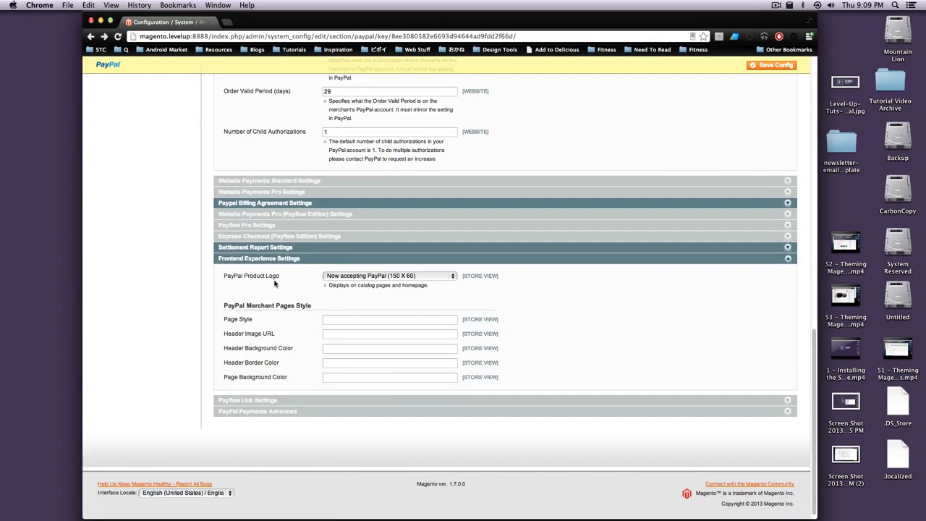
click(354, 276)
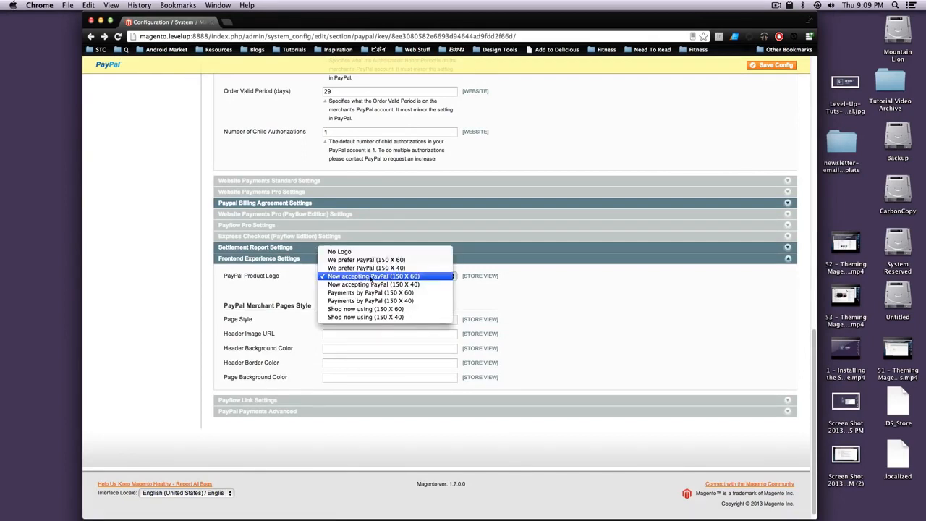
click(403, 251)
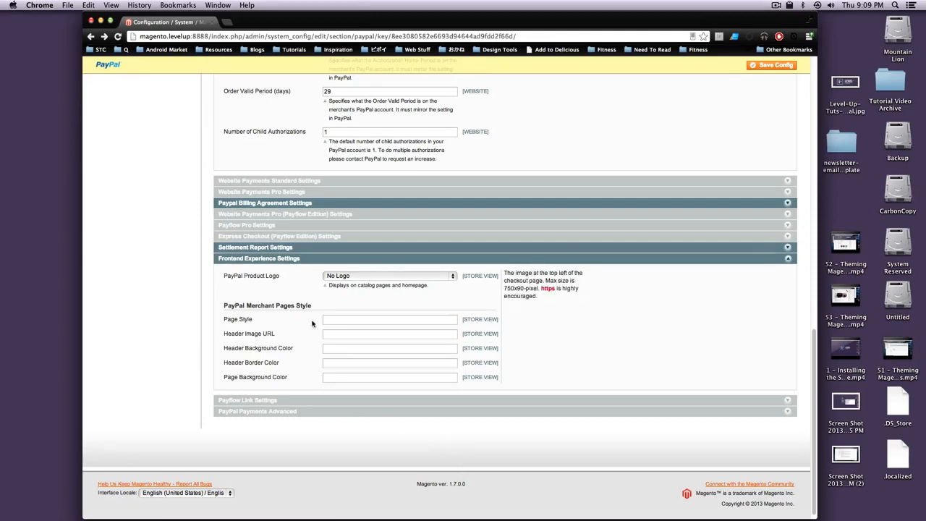
scroll(383, 360, up, 10)
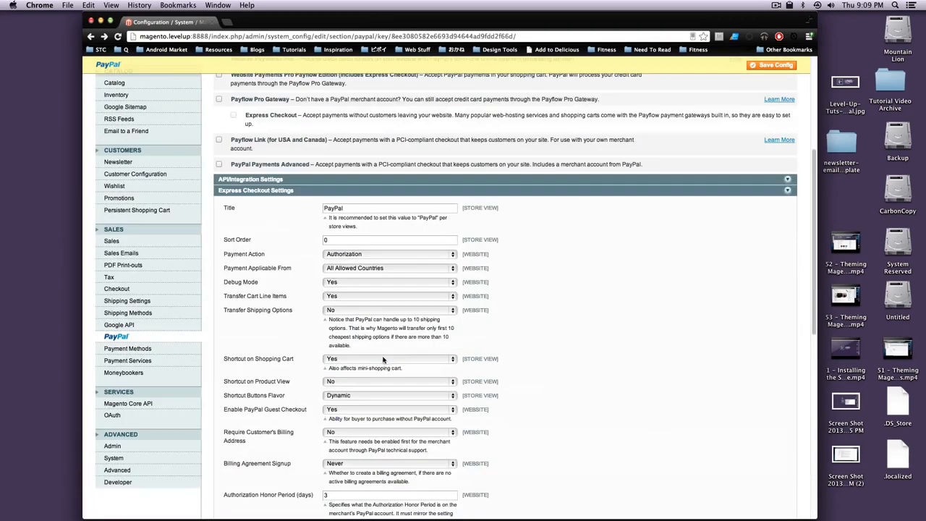
click(771, 65)
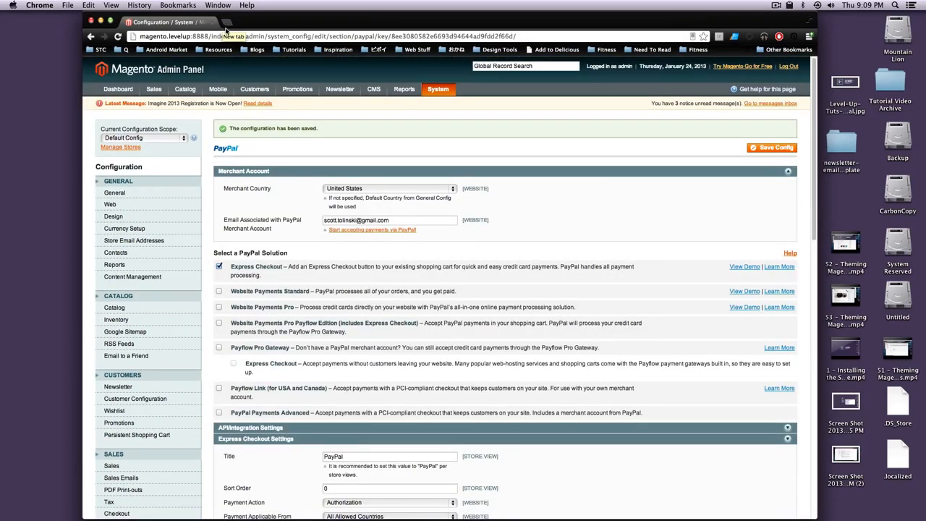
drag(208, 37, 114, 29)
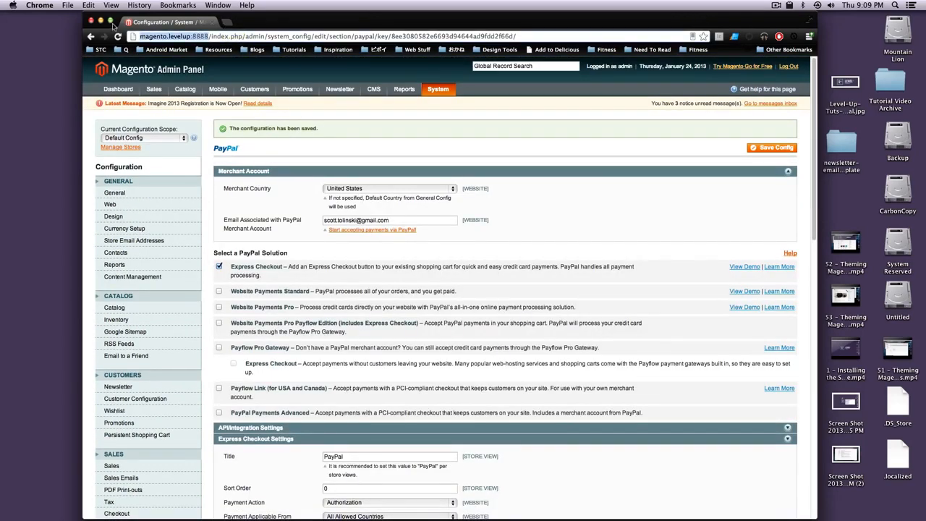
key(super+c)
key(super+t)
key(super+v)
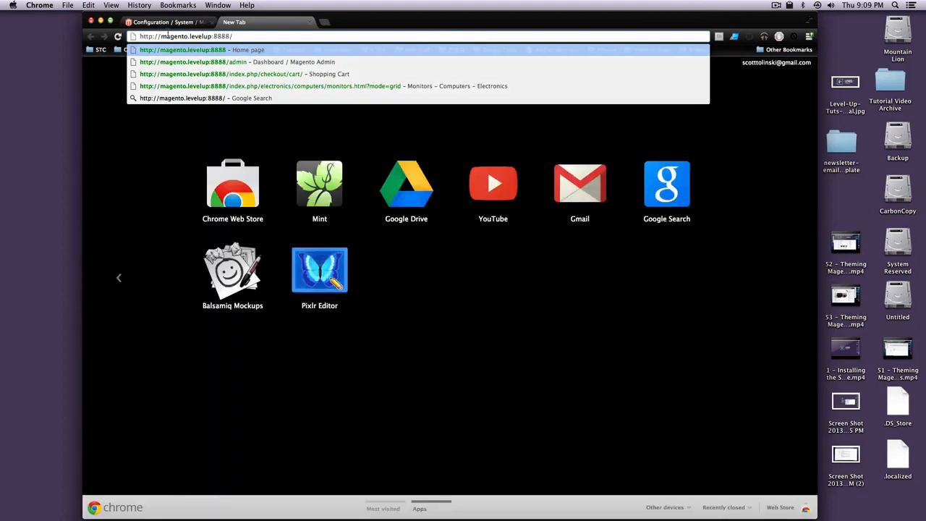
- Add the Nokia 2610 Phone from Electronics > Cell Phones to the cart and check out with PayPal Express
key(Return)
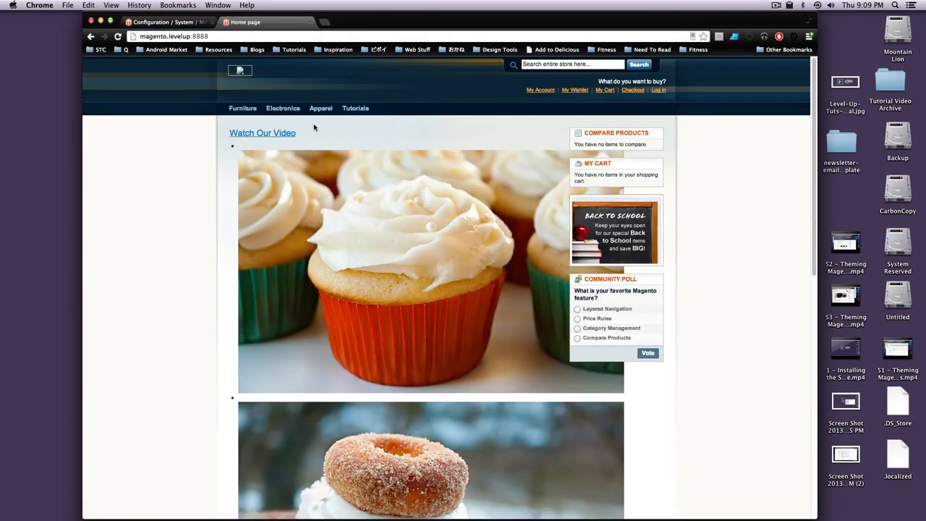
click(283, 108)
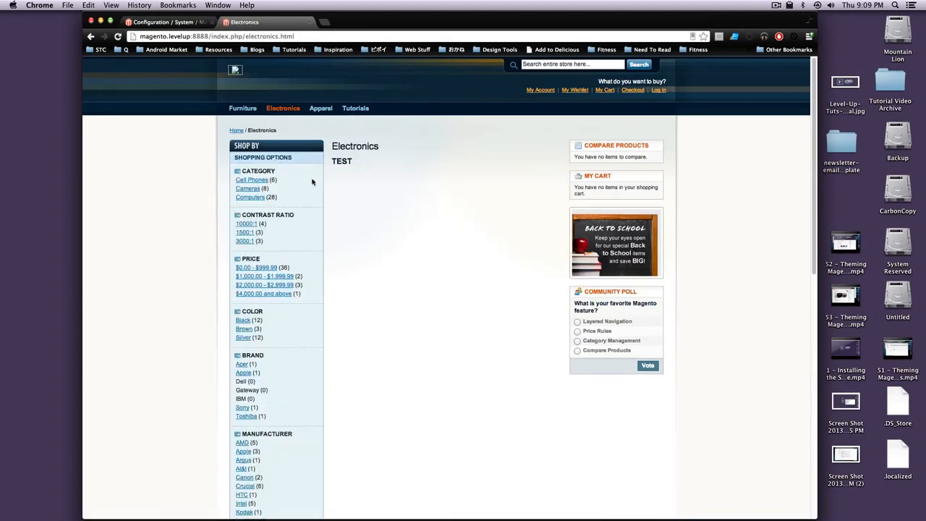
click(259, 180)
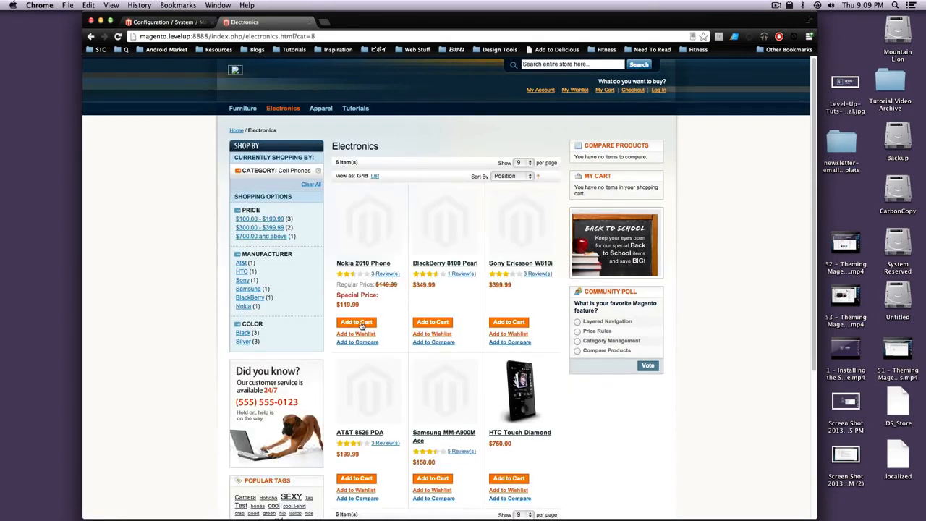
click(361, 323)
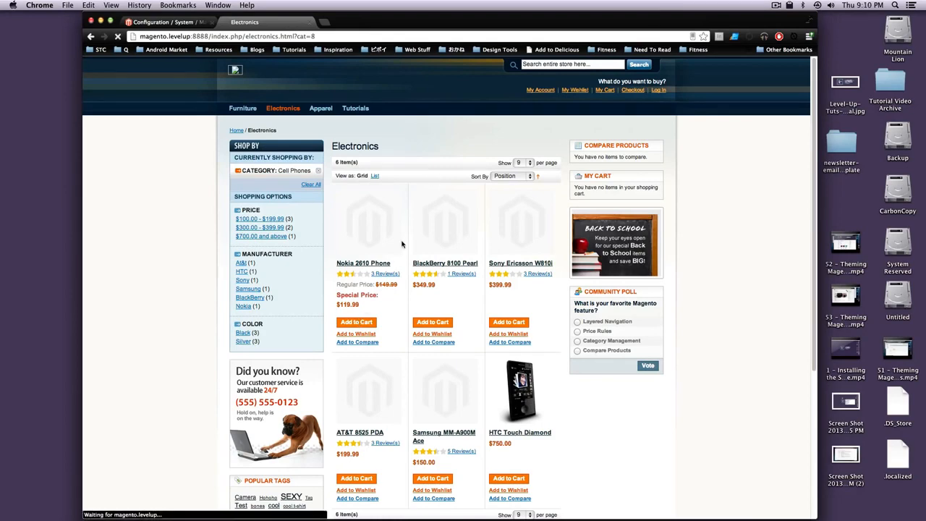
click(603, 91)
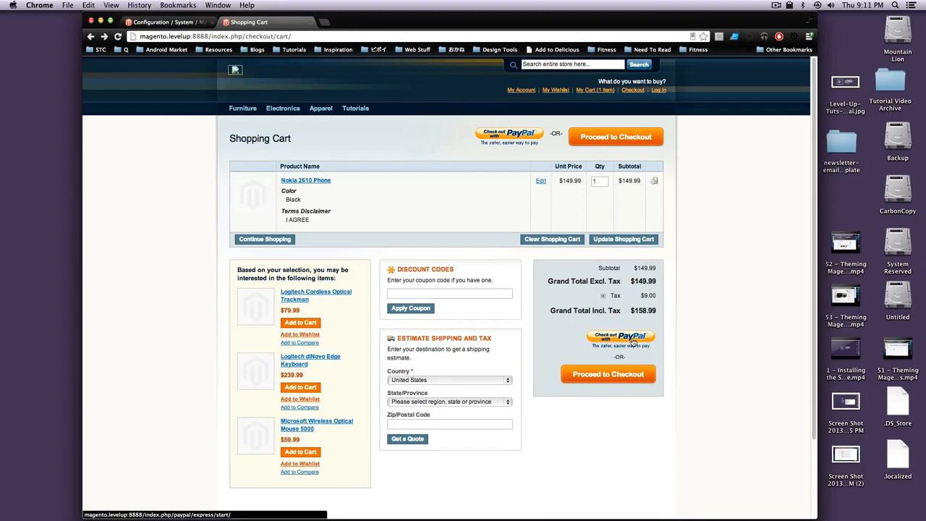
click(631, 342)
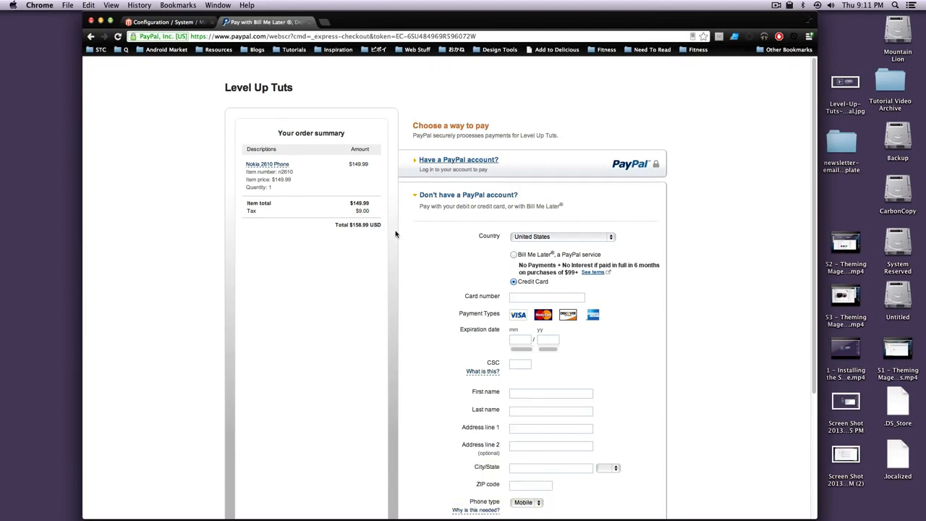
double_click(359, 225)
click(90, 37)
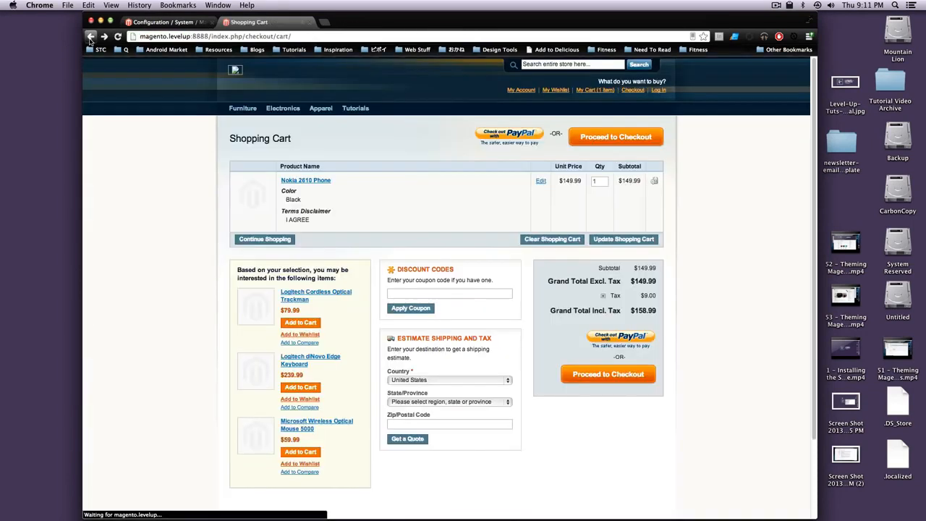
- Check out as guest with UPS Ground shipping and PayPal payment, then return to admin PayPal settings
click(574, 381)
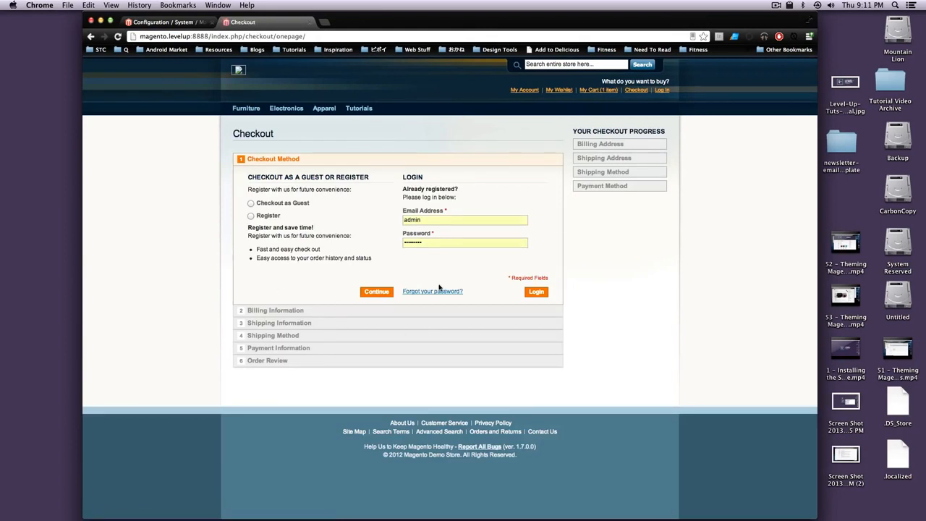
click(268, 204)
click(385, 293)
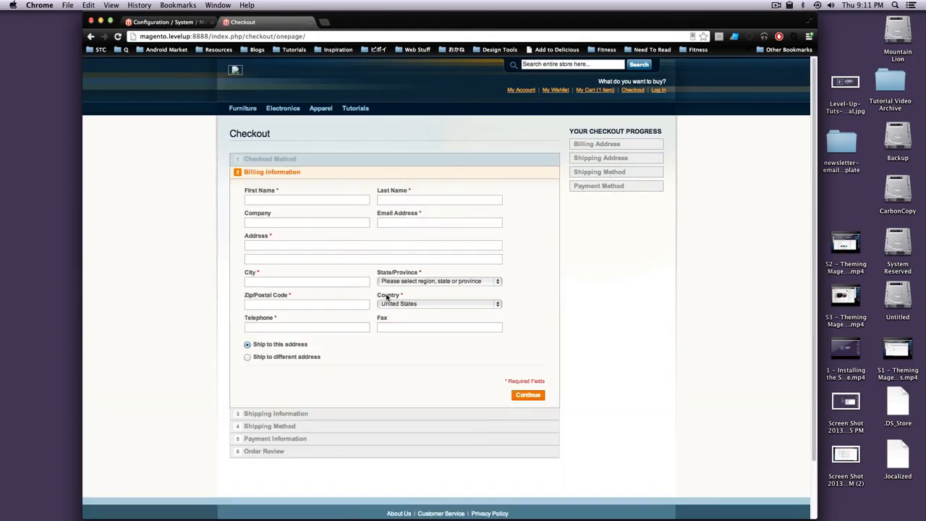
click(299, 200)
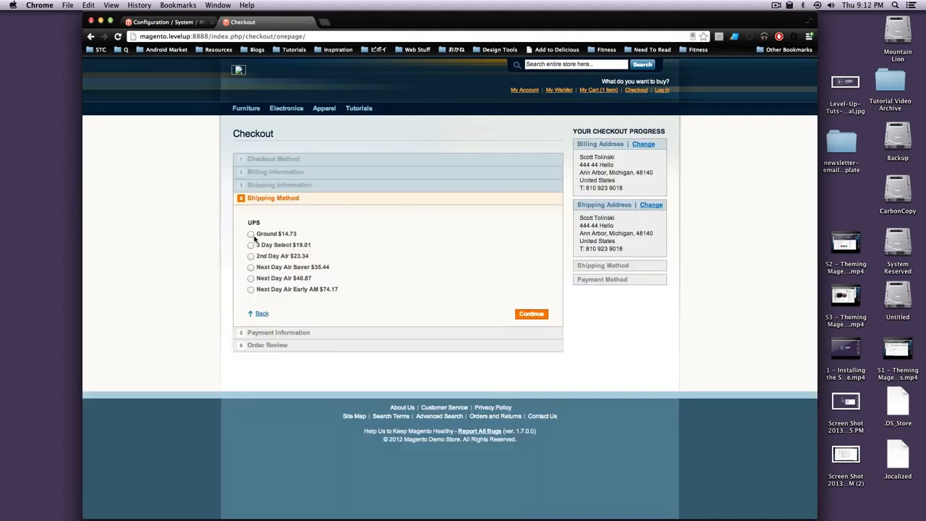
click(251, 234)
click(530, 314)
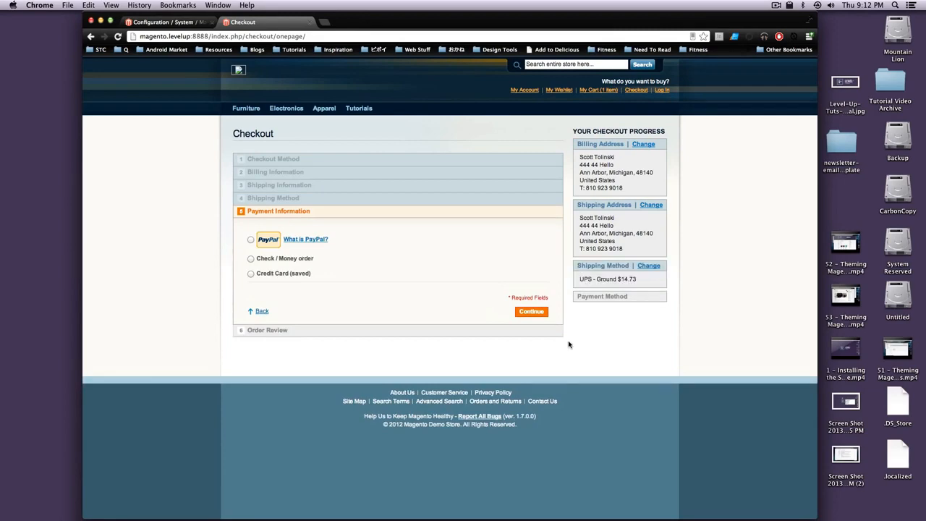
click(251, 240)
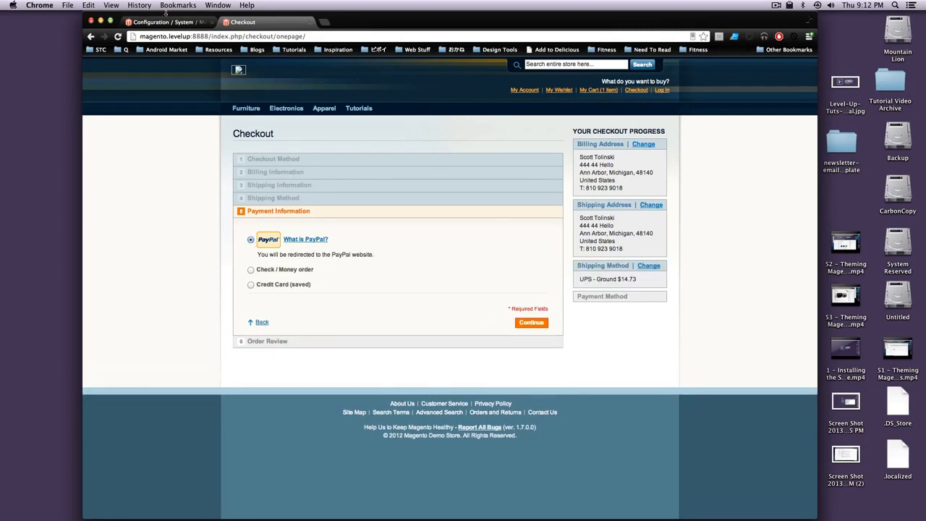
click(164, 21)
scroll(296, 308, down, 5)
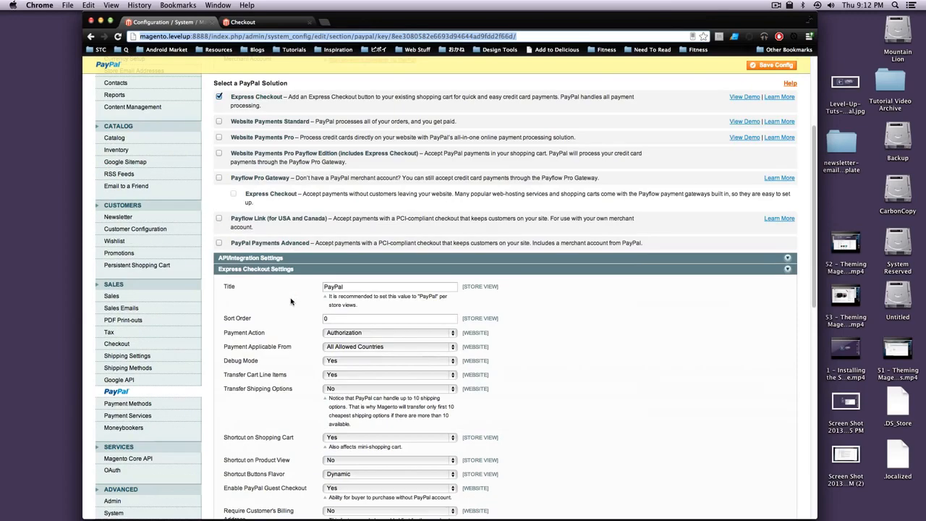
- Set Shortcut on Shopping Cart to No, save the configuration, and return to the storefront checkout
scroll(296, 304, down, 10)
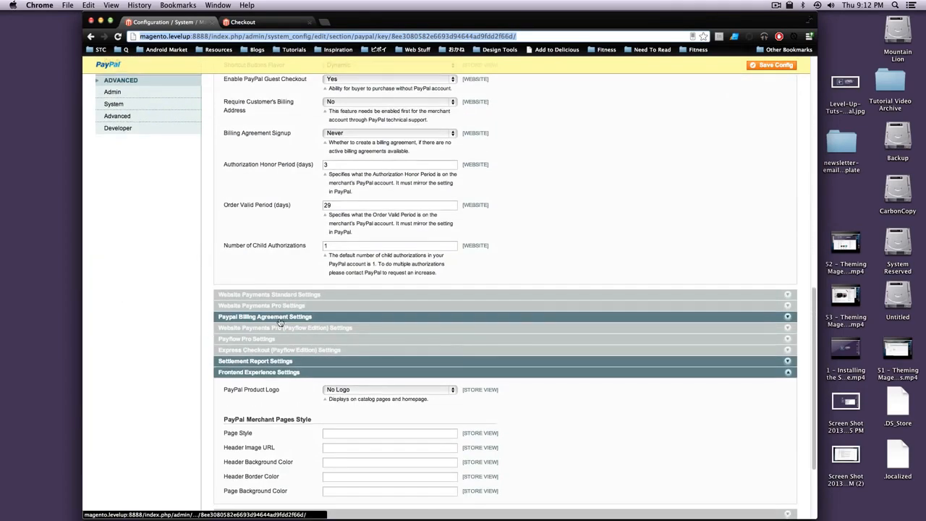
scroll(304, 322, up, 7)
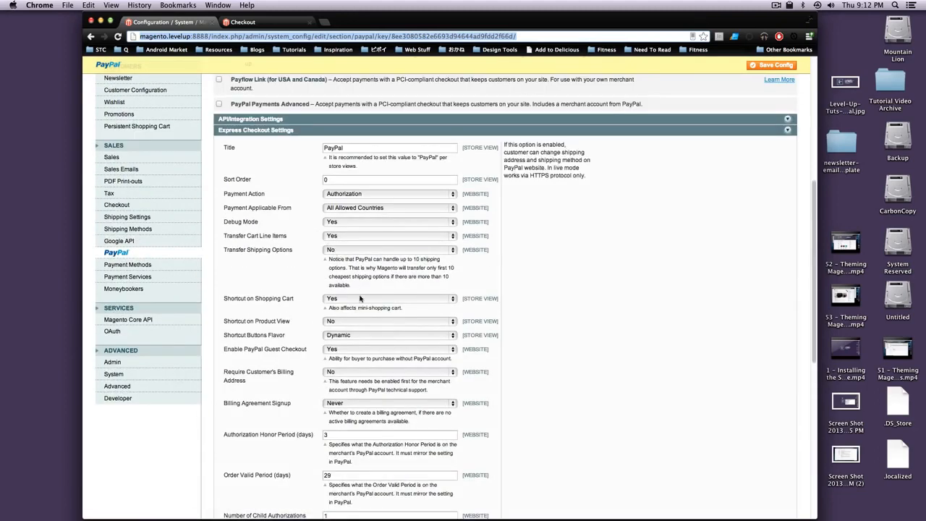
click(358, 299)
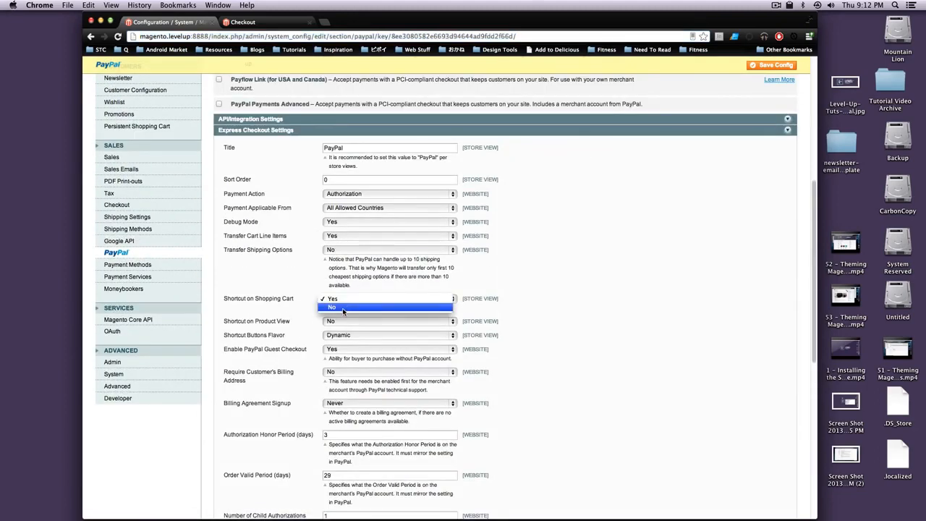
click(349, 308)
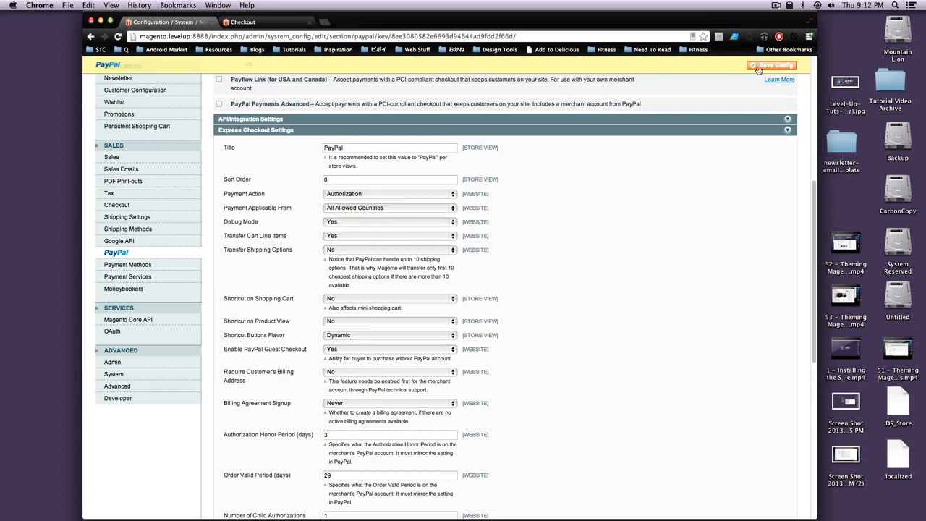
click(771, 65)
click(259, 24)
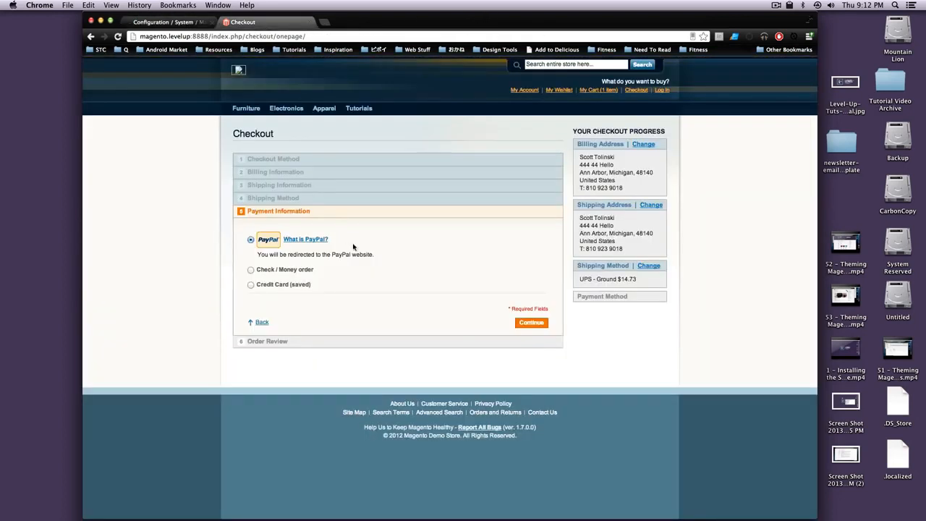
- Continue with PayPal payment and highlight the gateway's shipping-address mismatch error on the cart page
click(533, 322)
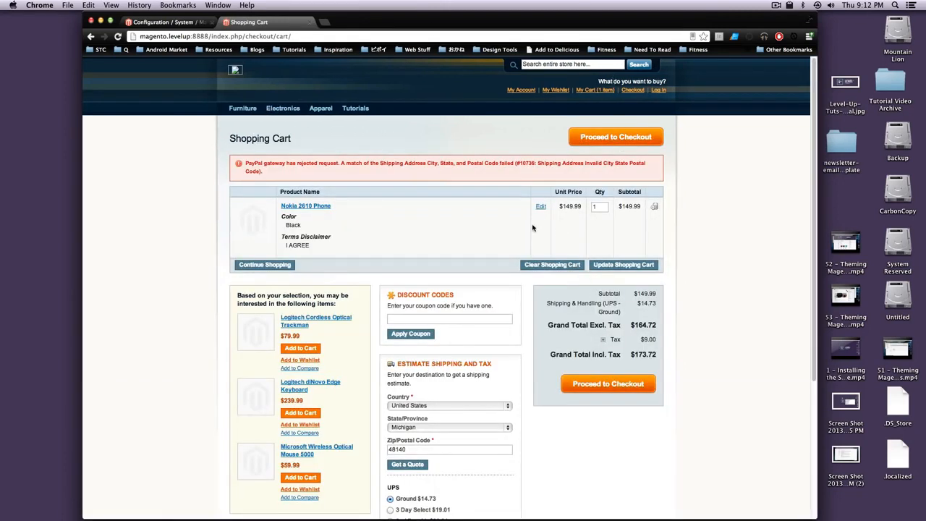
drag(318, 163, 396, 165)
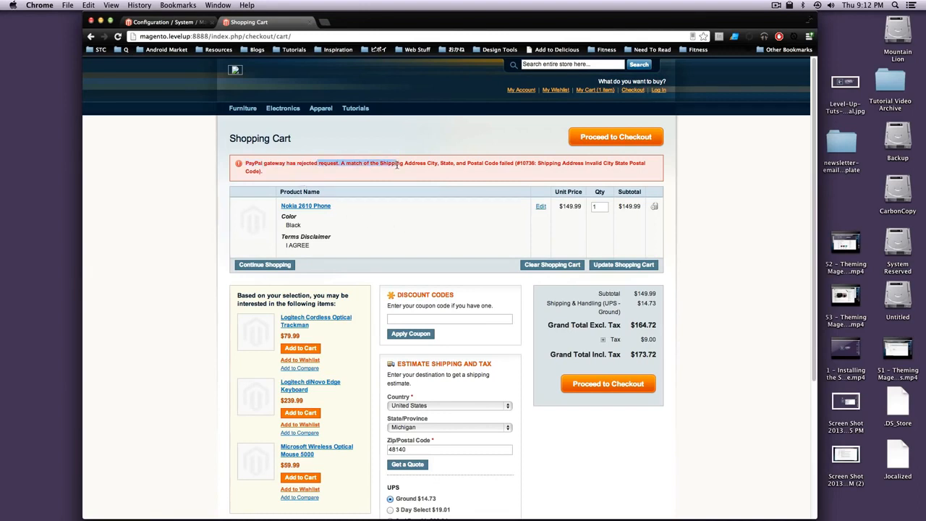
click(305, 162)
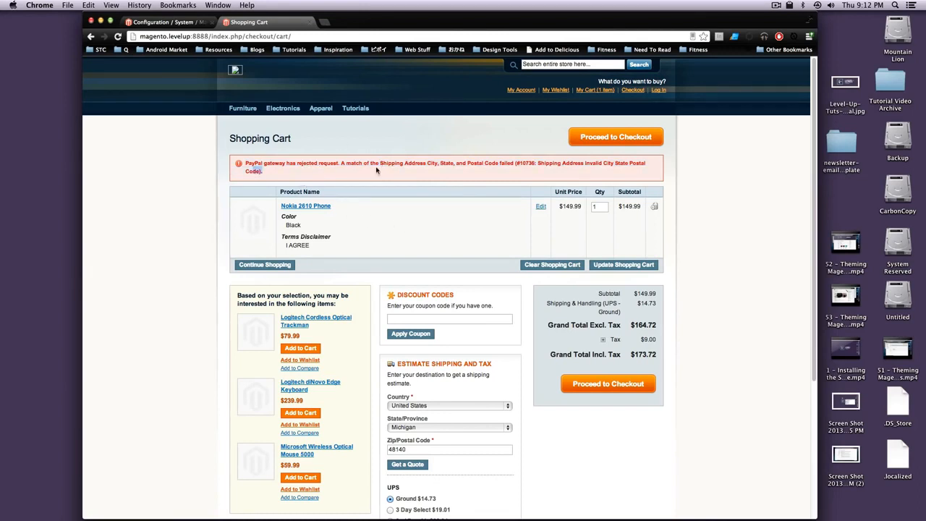
drag(345, 162, 493, 168)
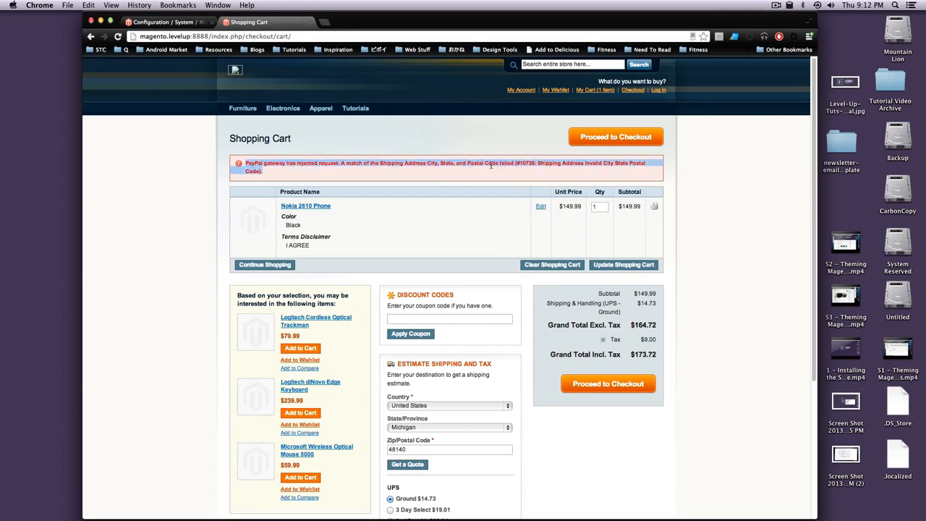
click(491, 164)
drag(400, 161, 500, 142)
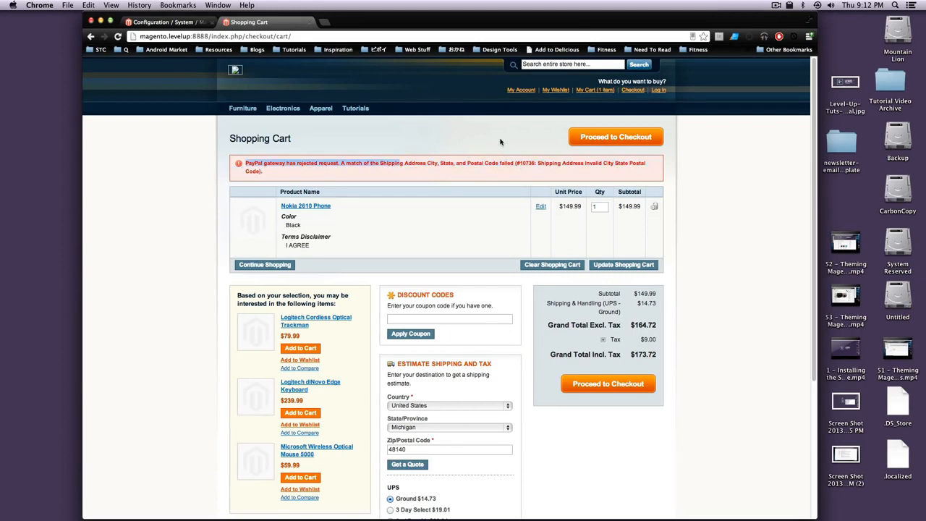